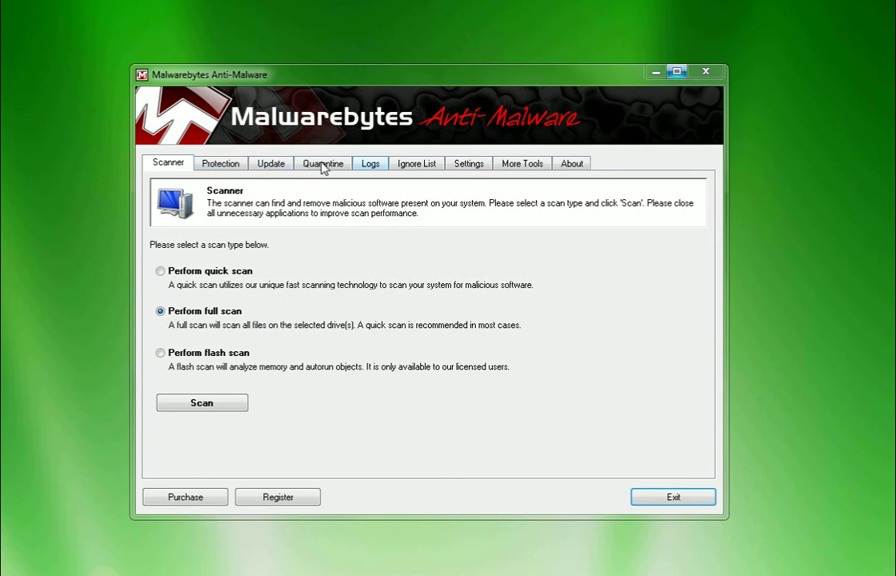
Step: View the protection module's features, check for database updates, and dismiss the update result
click(222, 165)
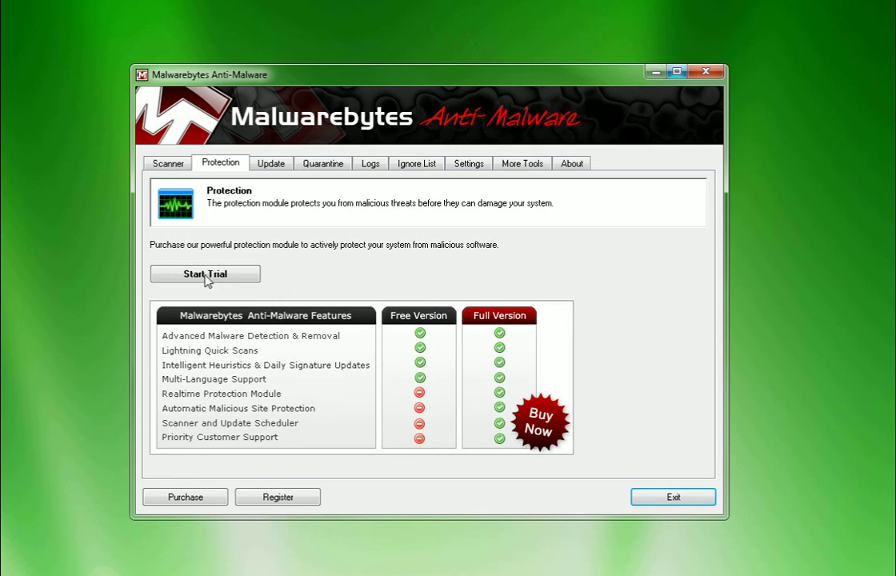
click(271, 164)
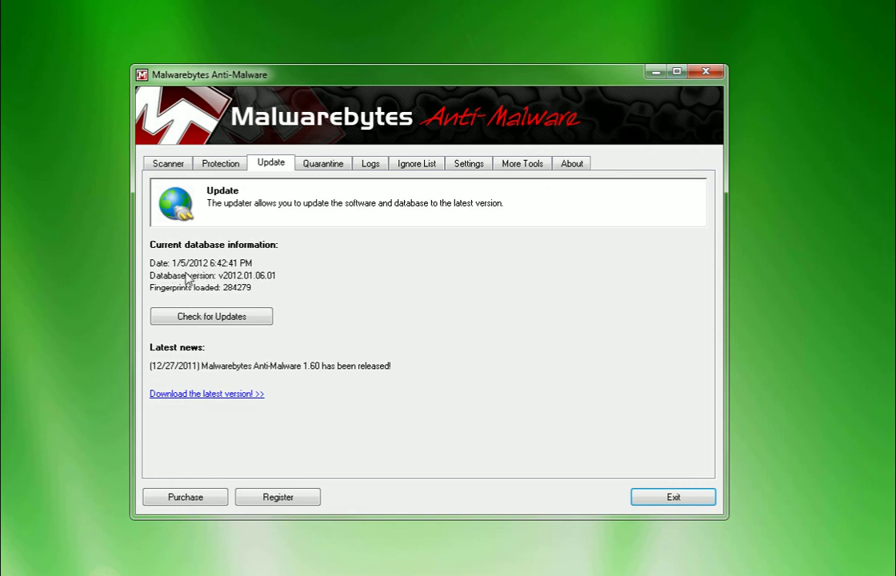
click(221, 319)
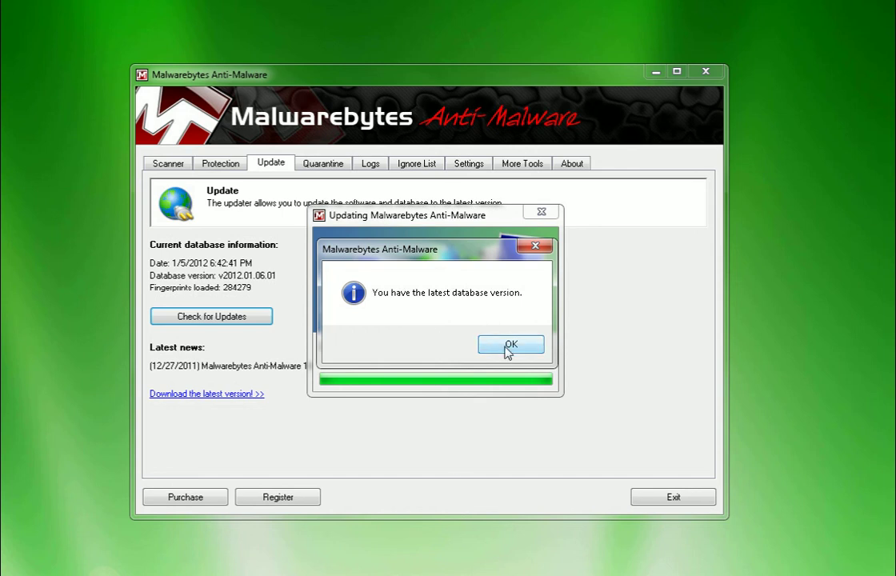
click(535, 347)
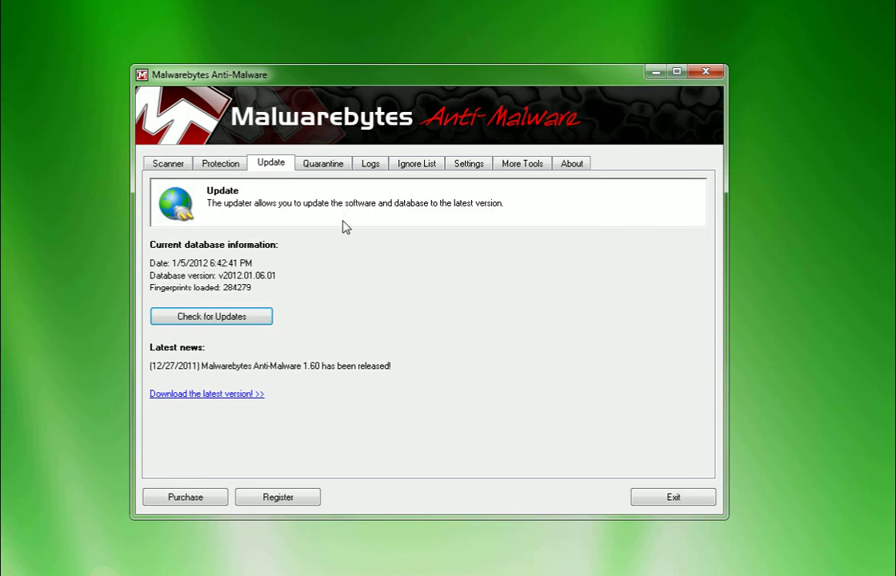
Step: Review the quarantine, logs, ignore list, all settings pages, additional tools and program information
click(324, 166)
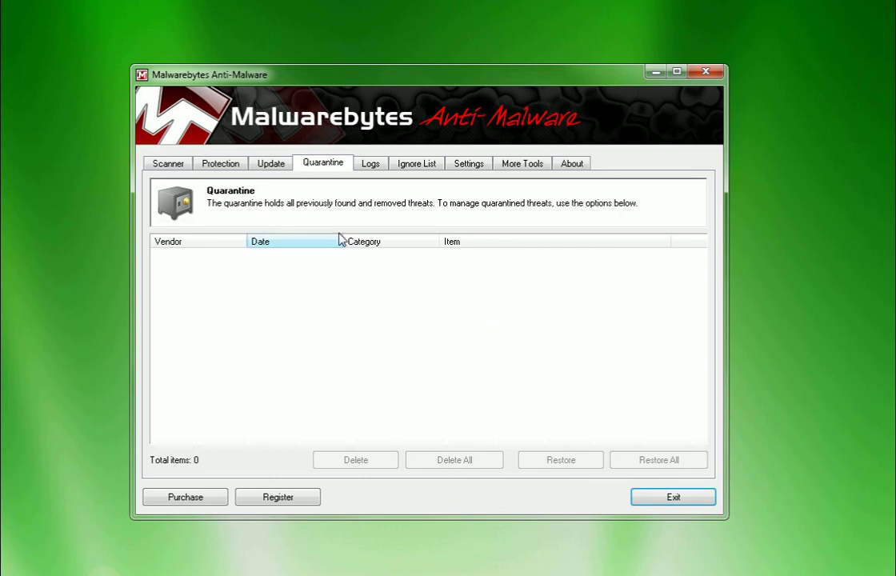
click(369, 165)
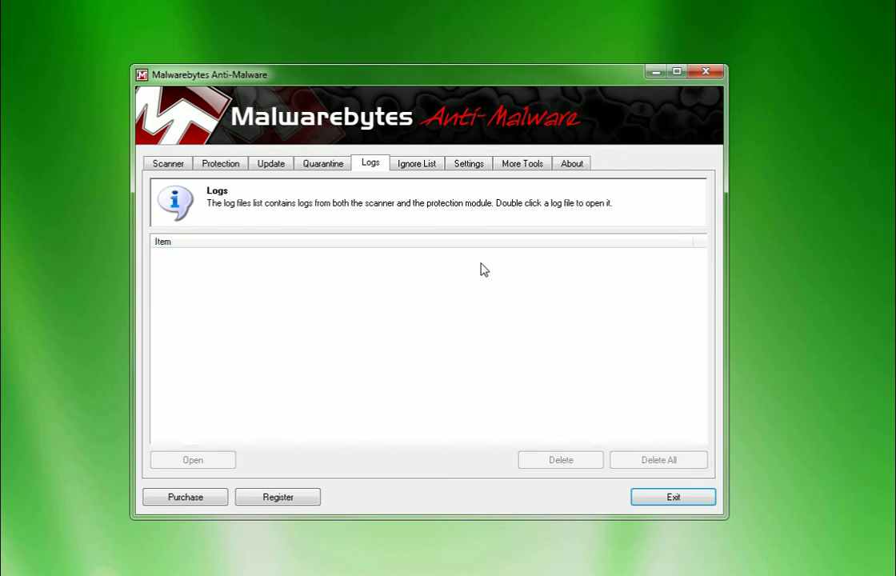
click(424, 166)
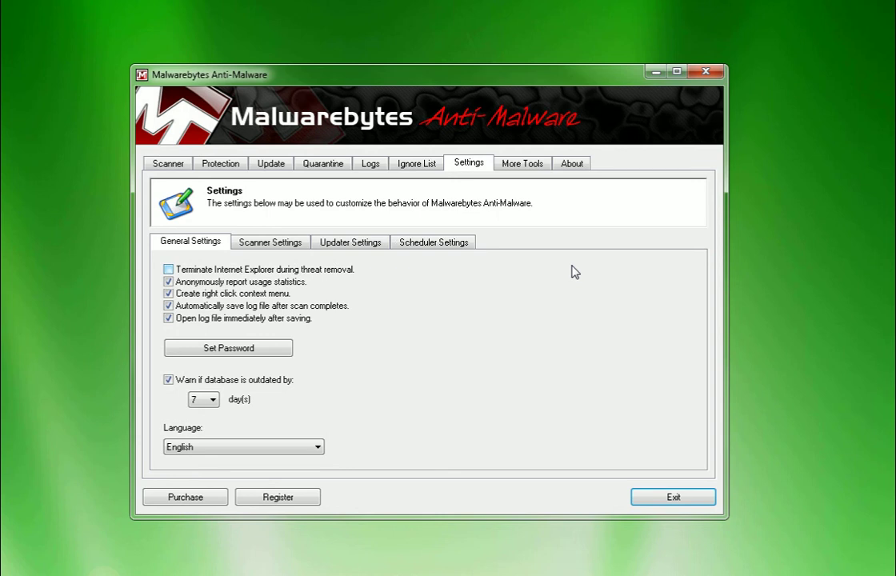
click(309, 244)
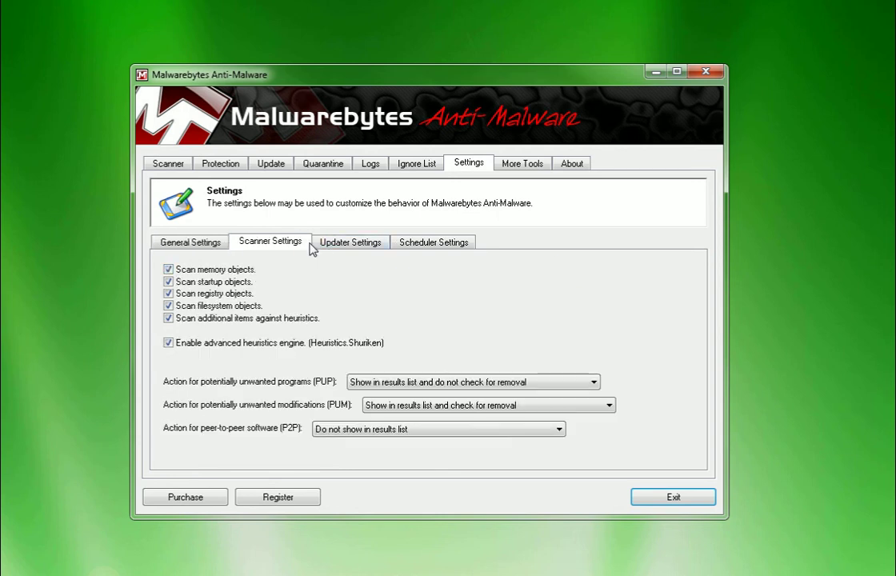
click(357, 249)
click(453, 250)
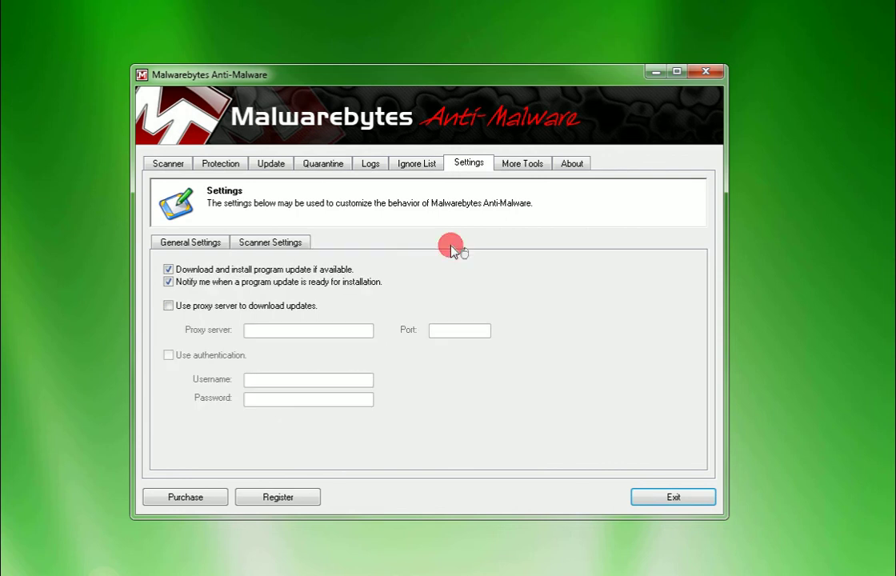
click(529, 344)
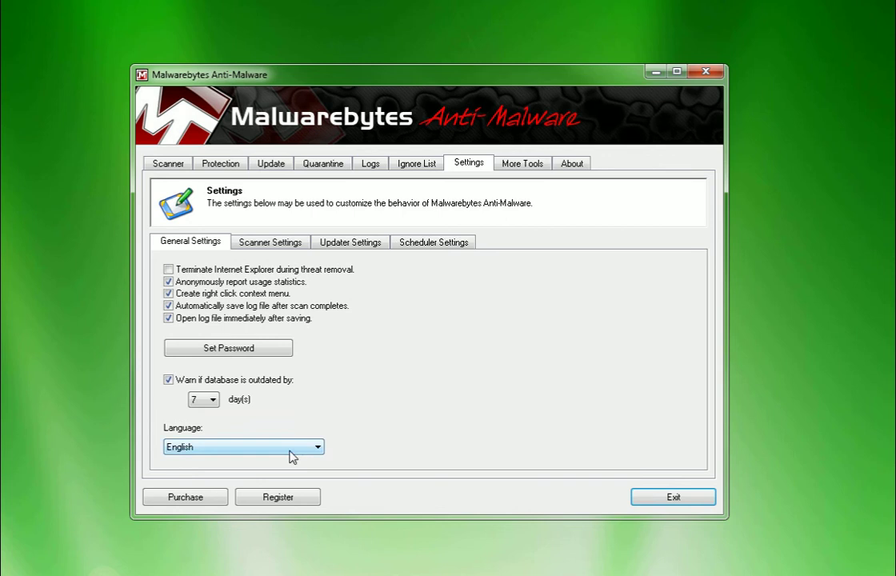
click(522, 163)
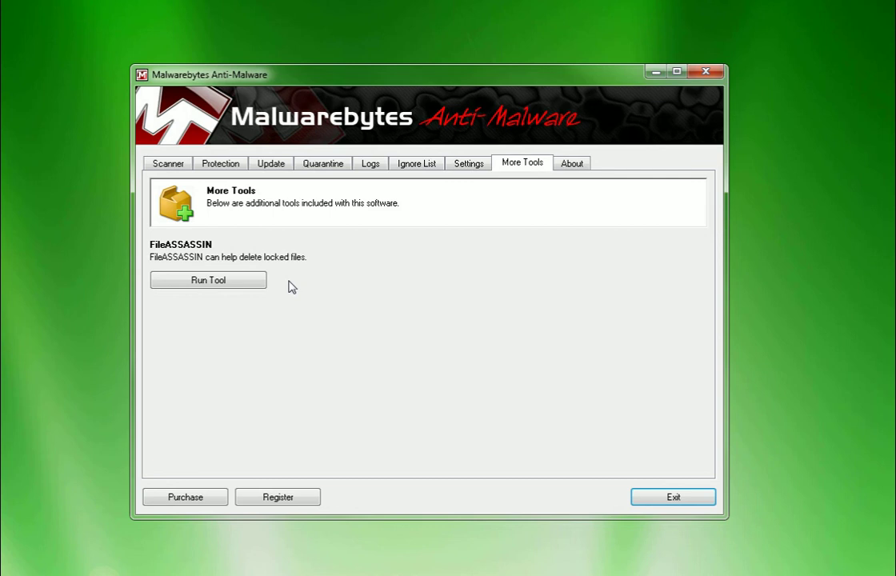
click(576, 170)
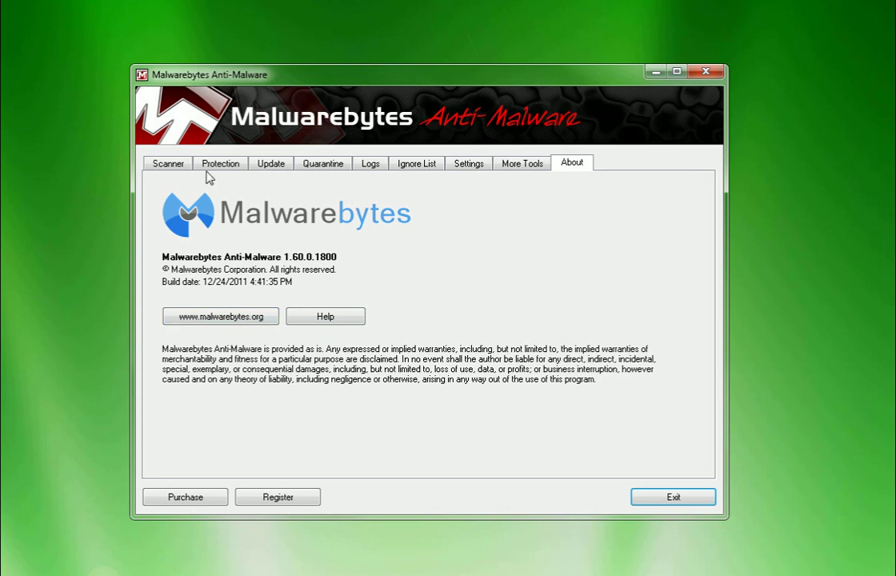
Step: Start a full scan of drives C:\, F:\, Y:\ and Z:\
click(166, 163)
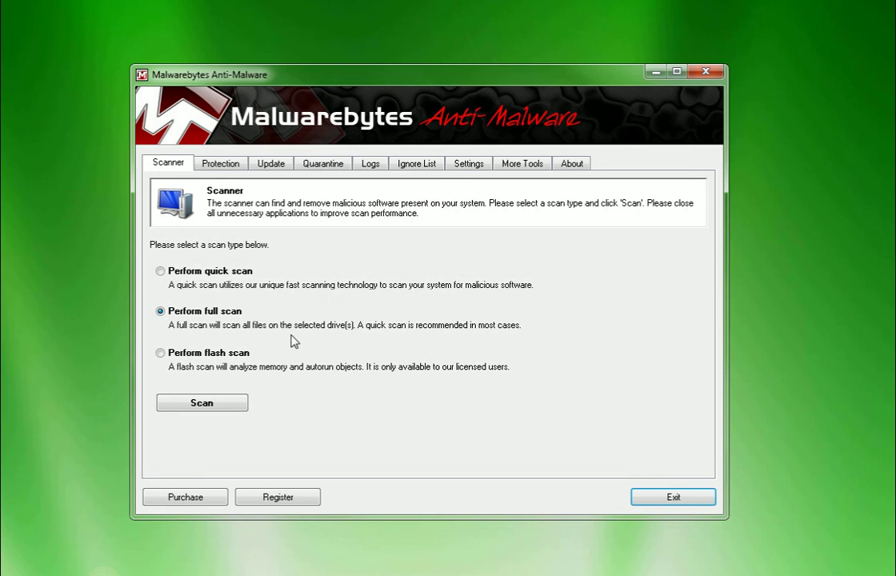
click(161, 314)
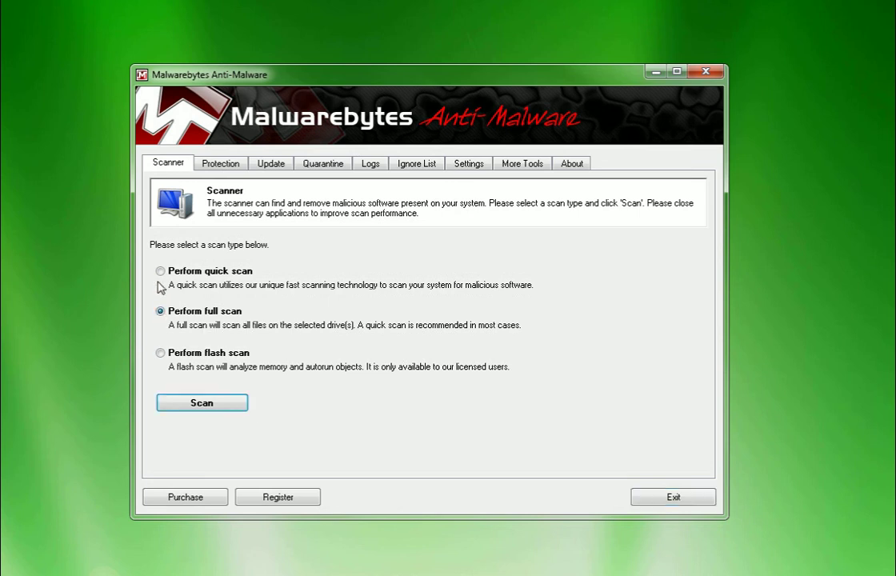
click(231, 411)
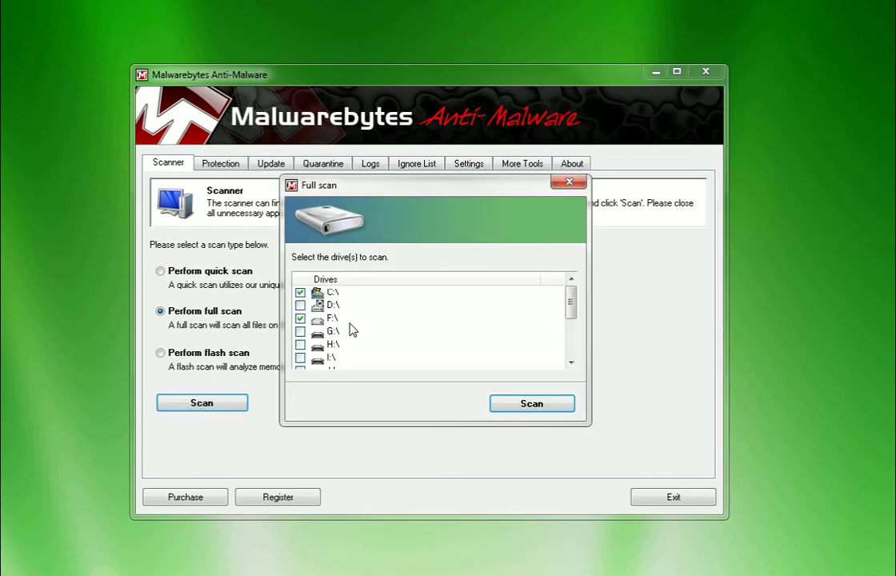
mouse_move(573, 310)
mouse_down()
mouse_move(568, 350)
mouse_move(569, 301)
mouse_up()
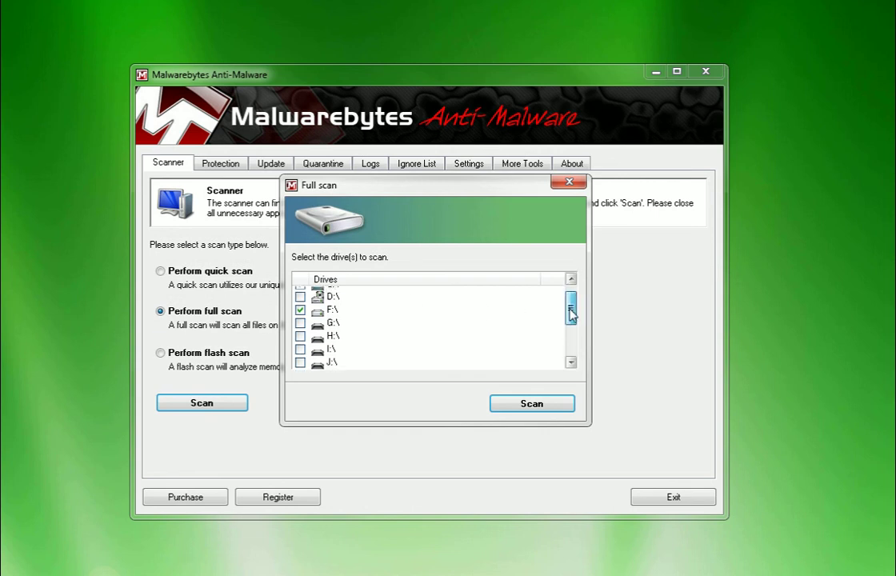
drag(569, 304, 570, 340)
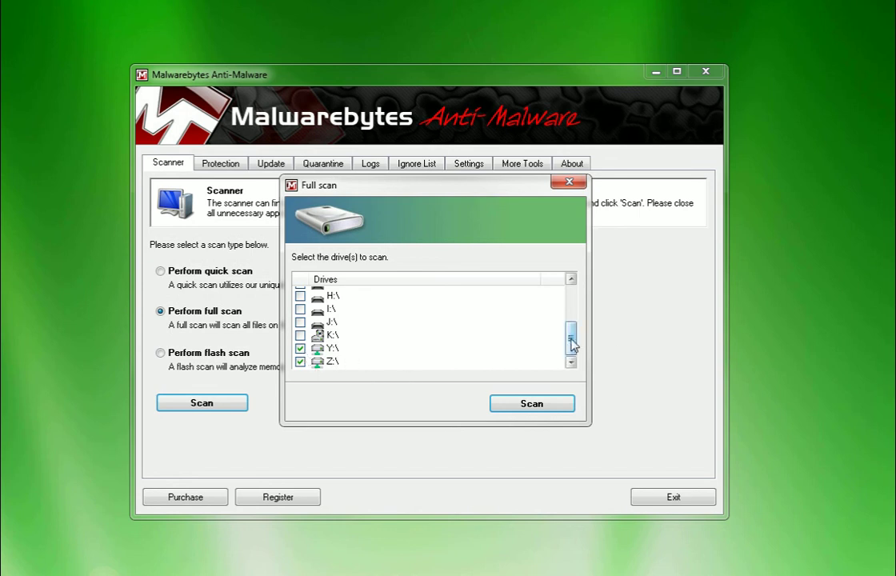
drag(572, 344, 571, 300)
click(295, 305)
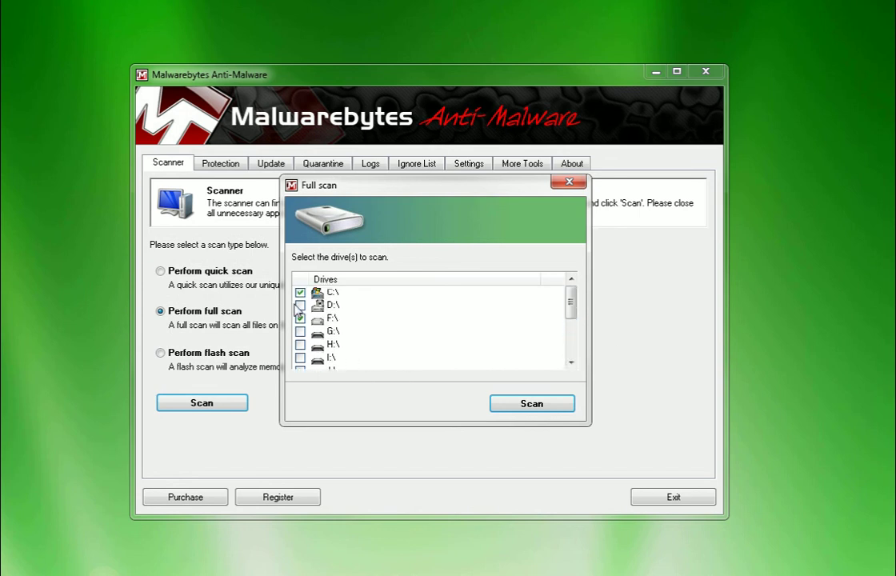
click(531, 404)
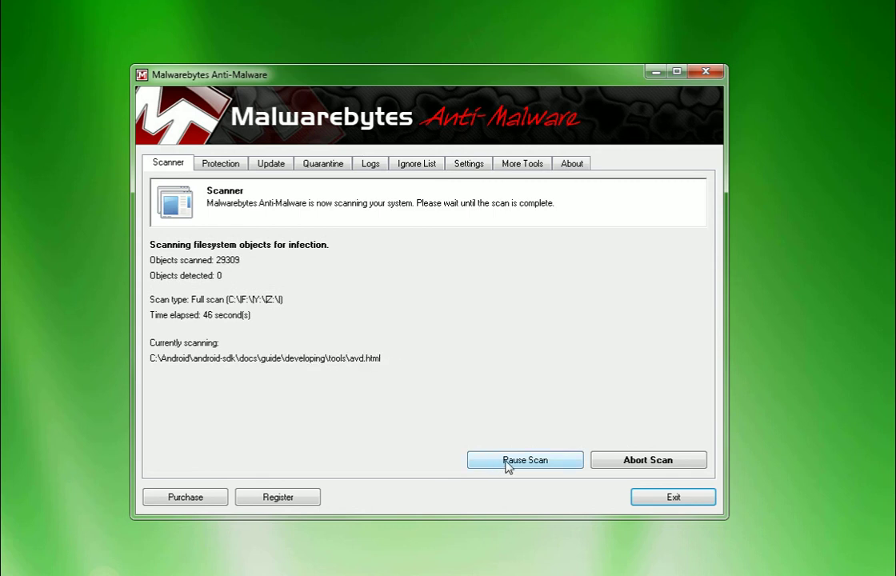
Step: Pause and resume the running full scan, and abort it
click(471, 461)
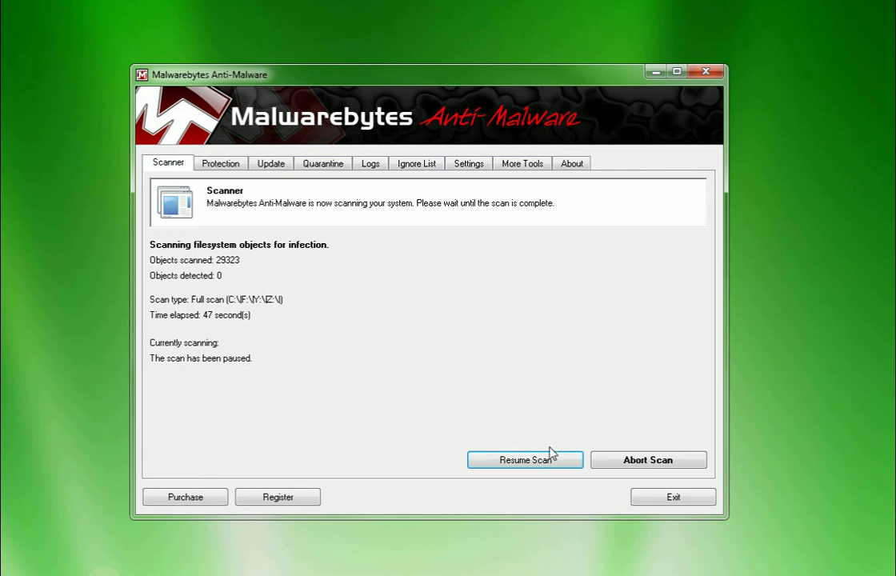
click(486, 465)
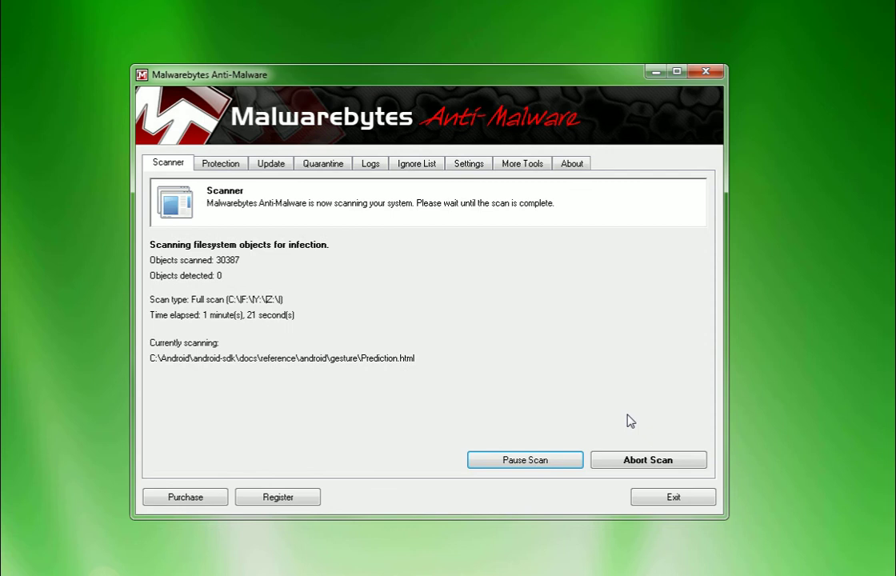
click(668, 464)
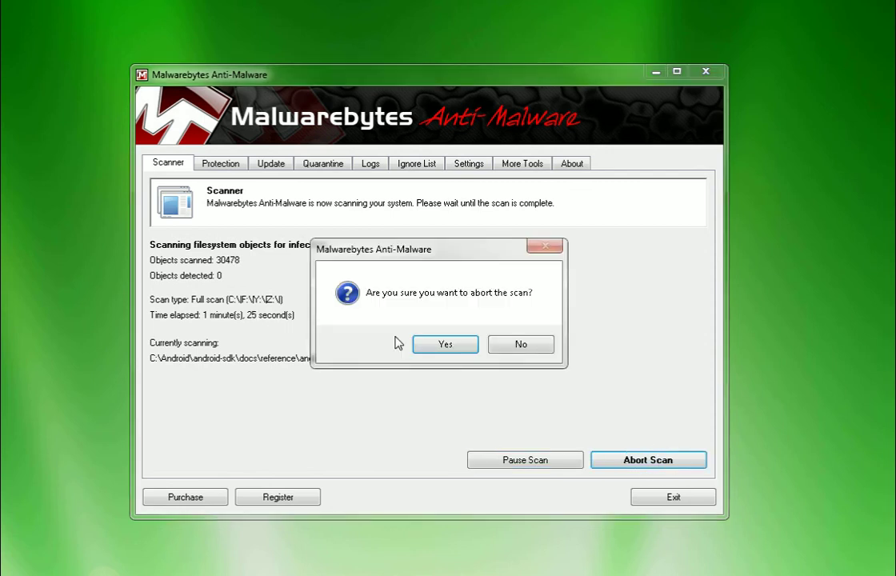
click(469, 347)
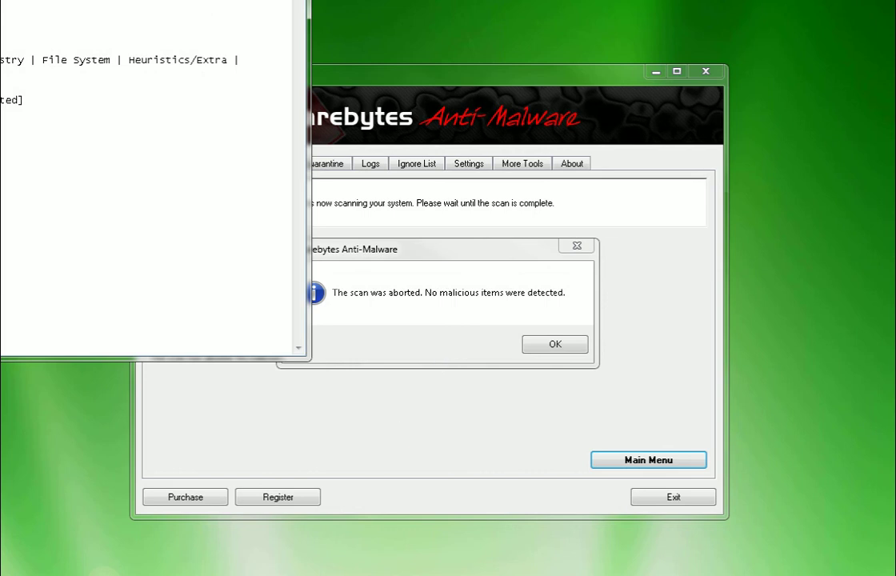
Step: Bring the scan log window fully into view, review the report and its file commands, and close it
drag(240, 36, 366, 88)
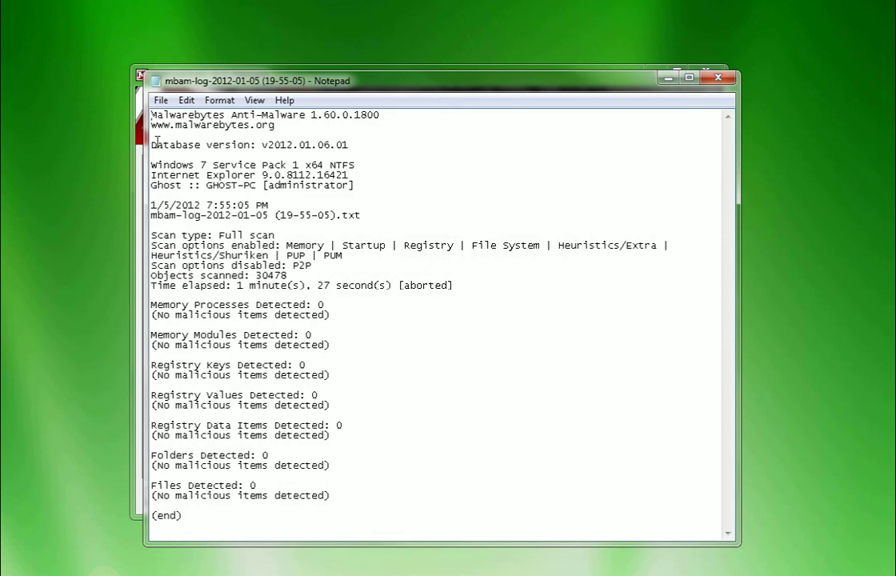
click(161, 100)
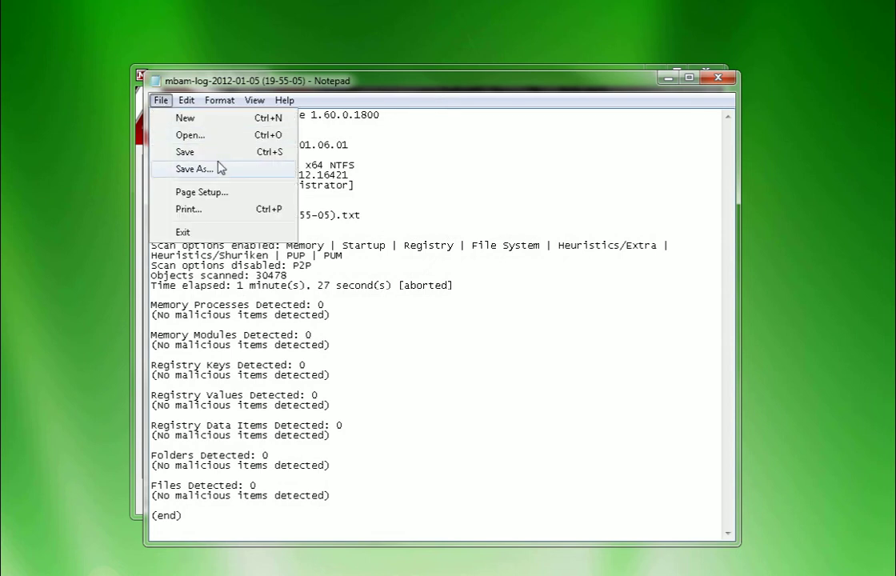
click(456, 154)
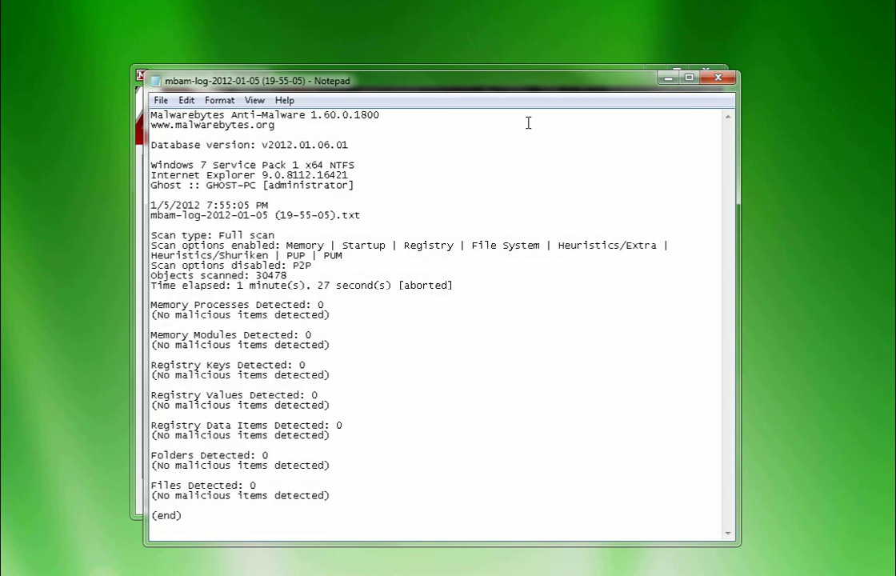
click(718, 78)
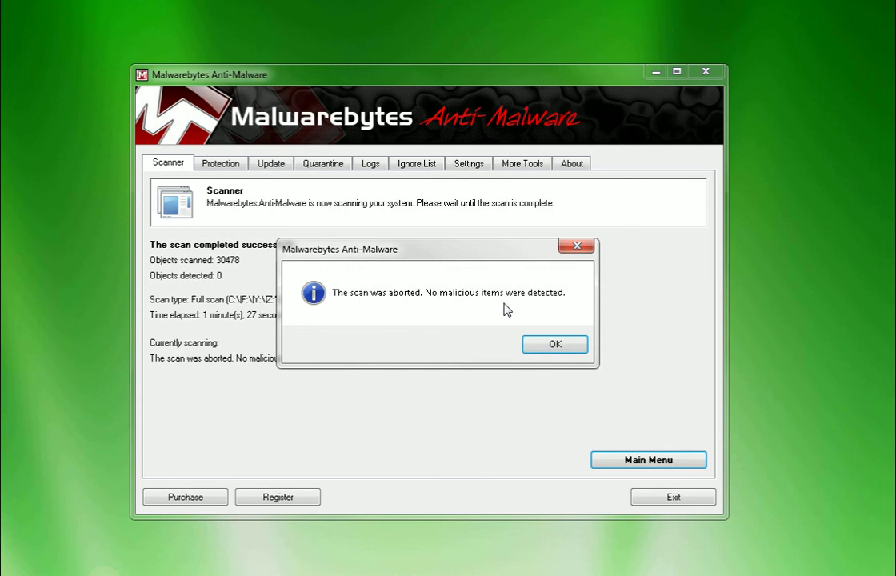
Step: Return from the aborted scan's results to the main menu and exit the program
click(552, 344)
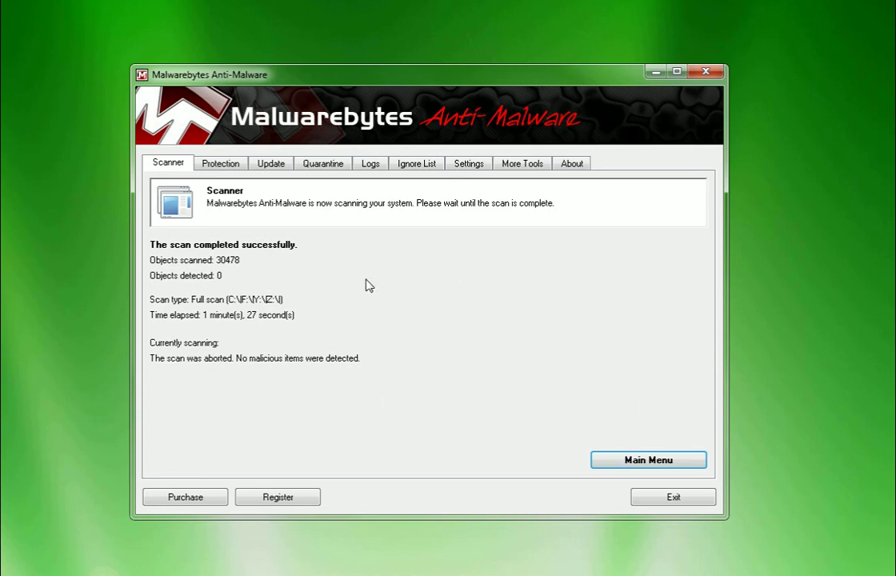
click(633, 463)
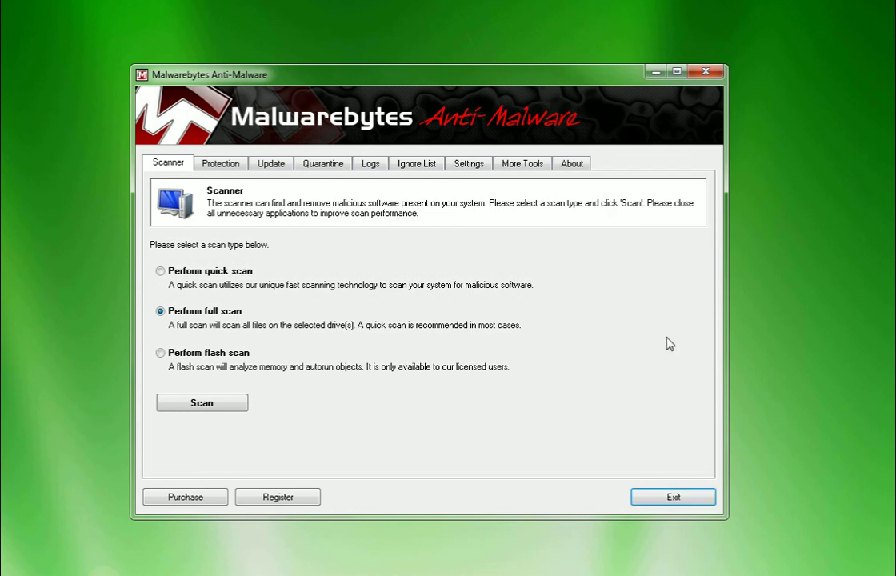
click(672, 498)
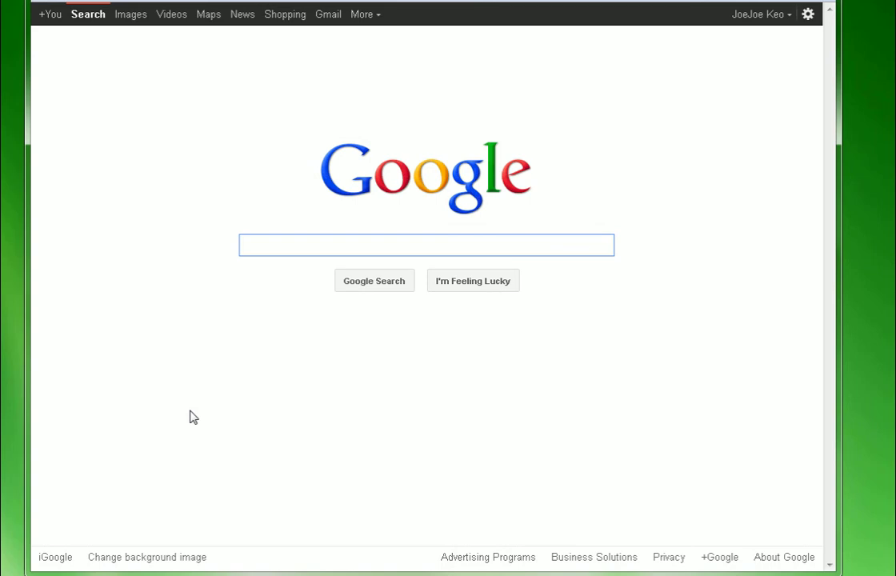
Step: Switch to the web browser and search Google for "malwarebytes"
text(m)
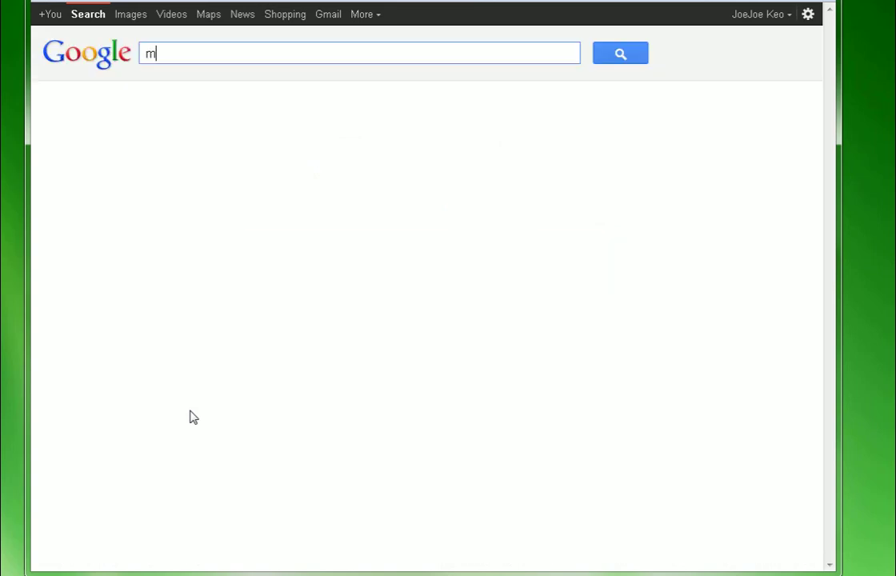
text(alware)
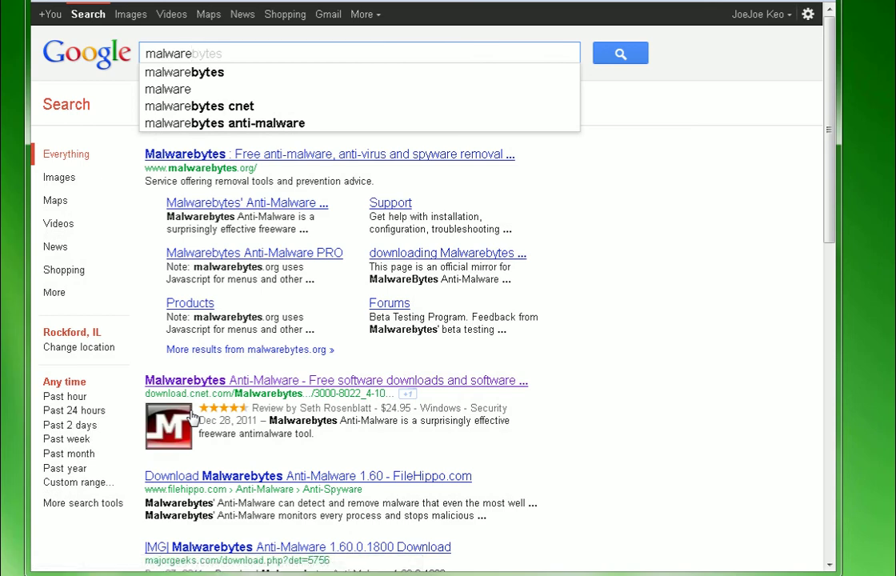
text(b)
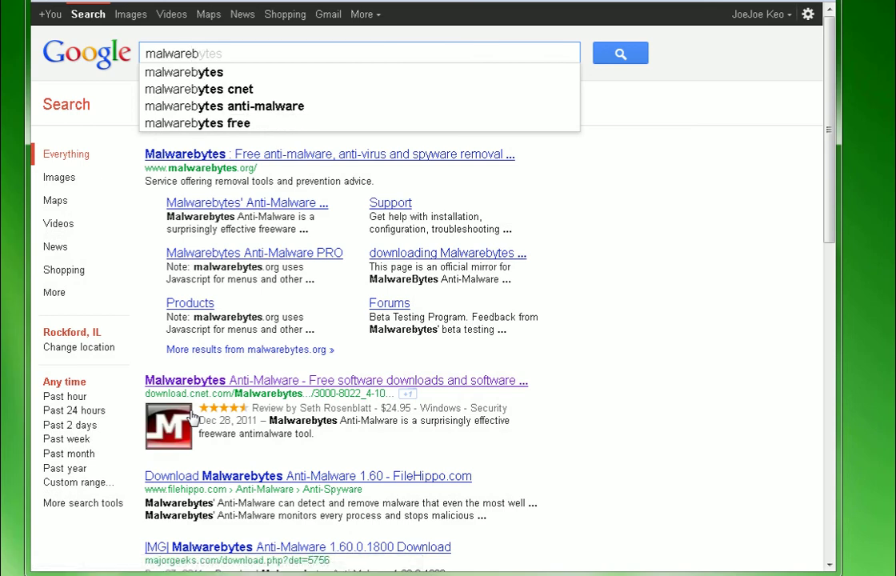
text(ytes)
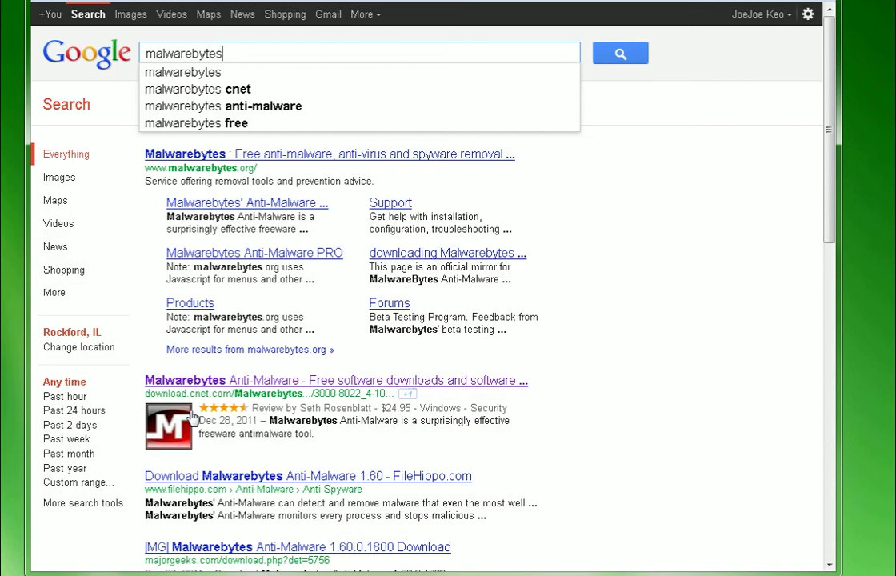
click(190, 83)
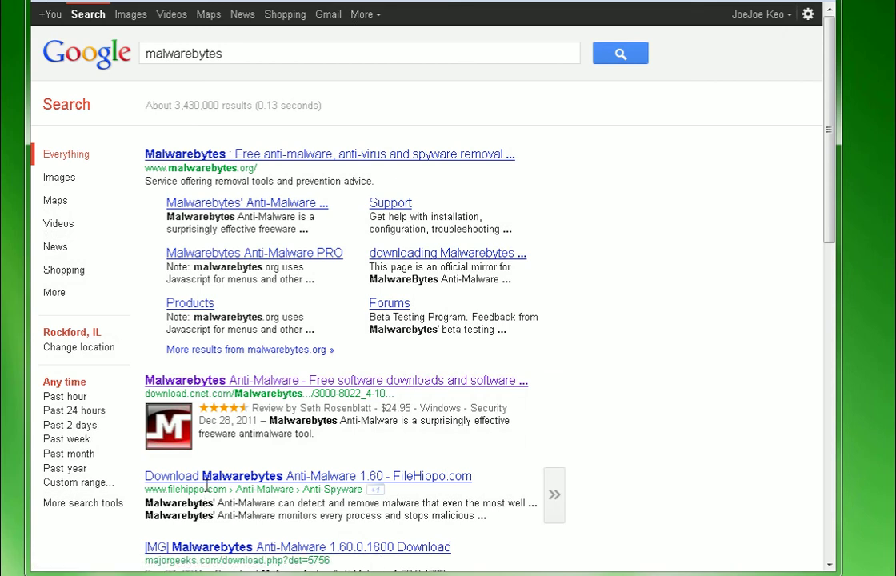
Step: Open the CNET Download.com result for Malwarebytes Anti-Malware and start the program's download
click(203, 381)
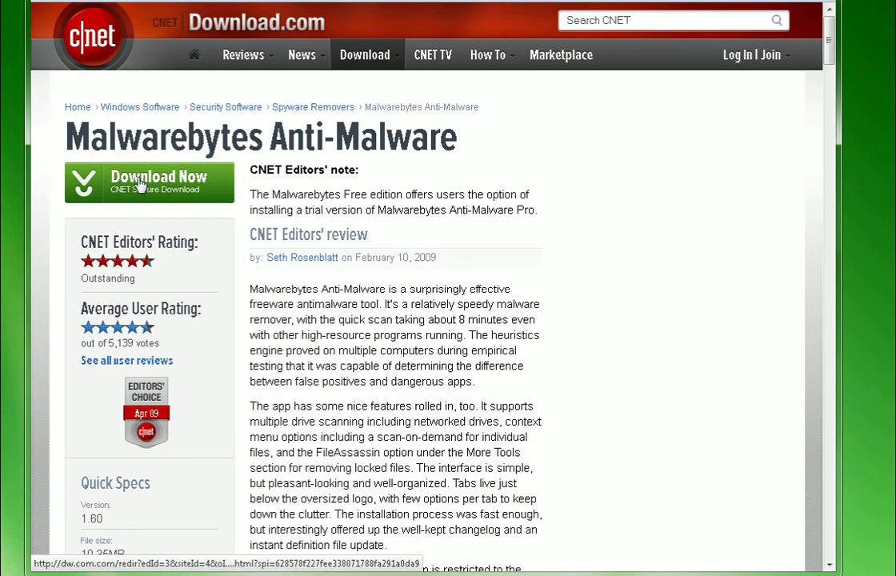
click(144, 194)
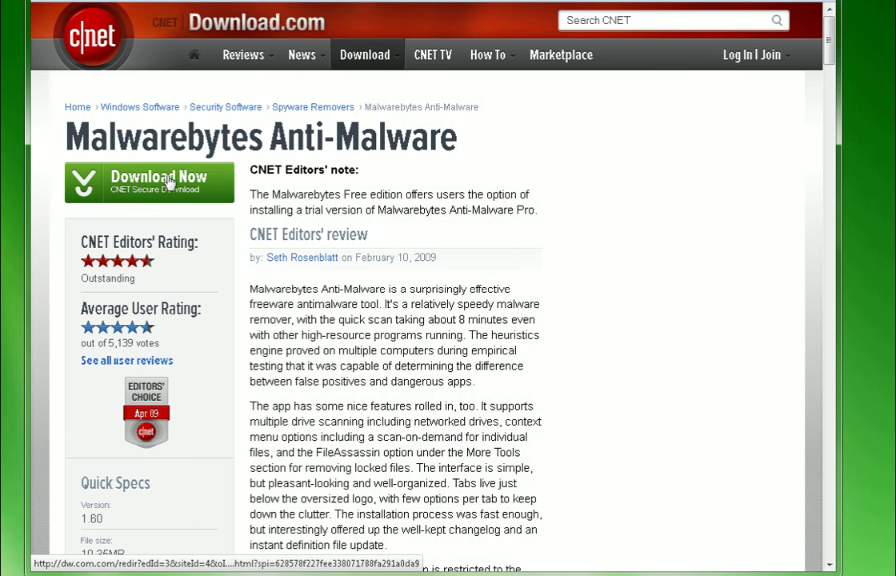